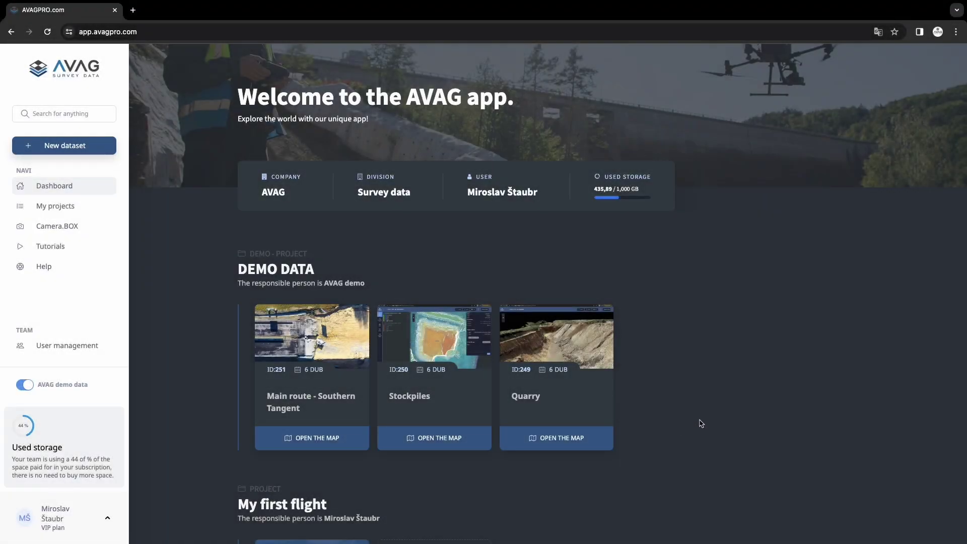
# Step: Start a new dataset for Photogrammetric data processing (JPG), named Flight 1, with flight date 05.01.2024
pyautogui.click(67, 148)
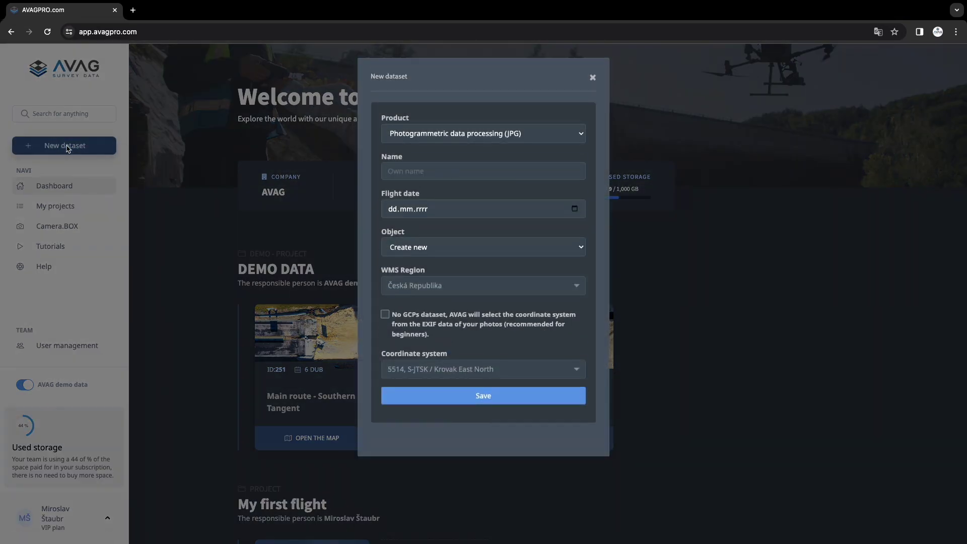
pyautogui.click(542, 139)
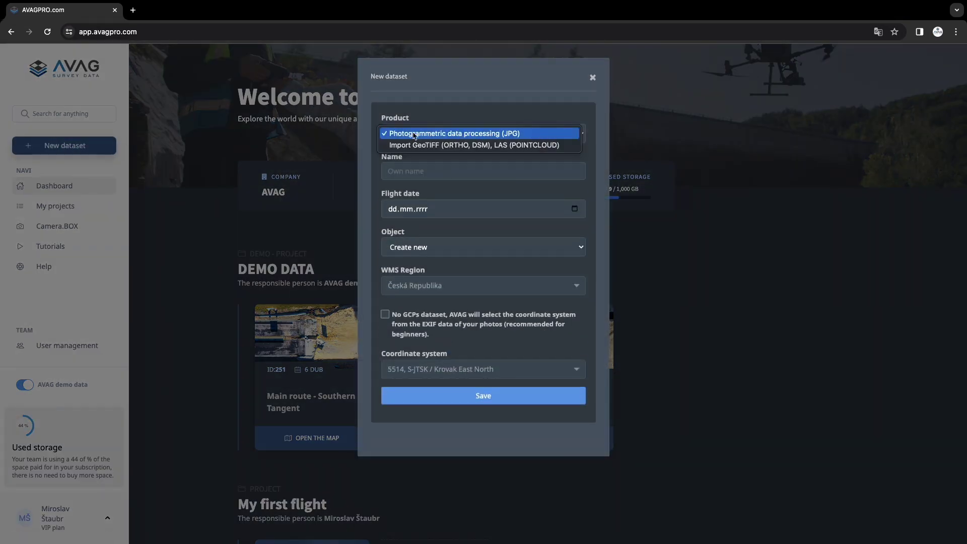
pyautogui.click(518, 134)
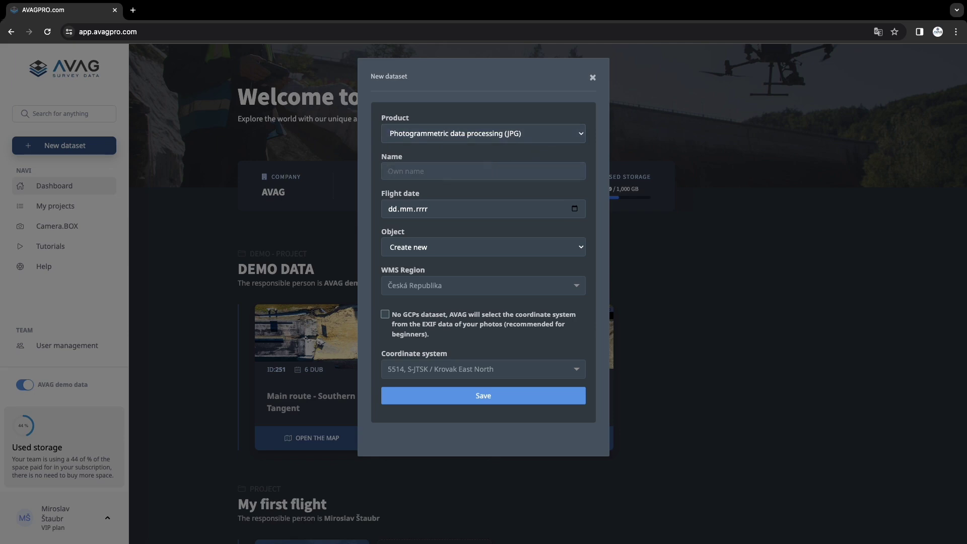
pyautogui.write('Flight 1')
pyautogui.click(576, 211)
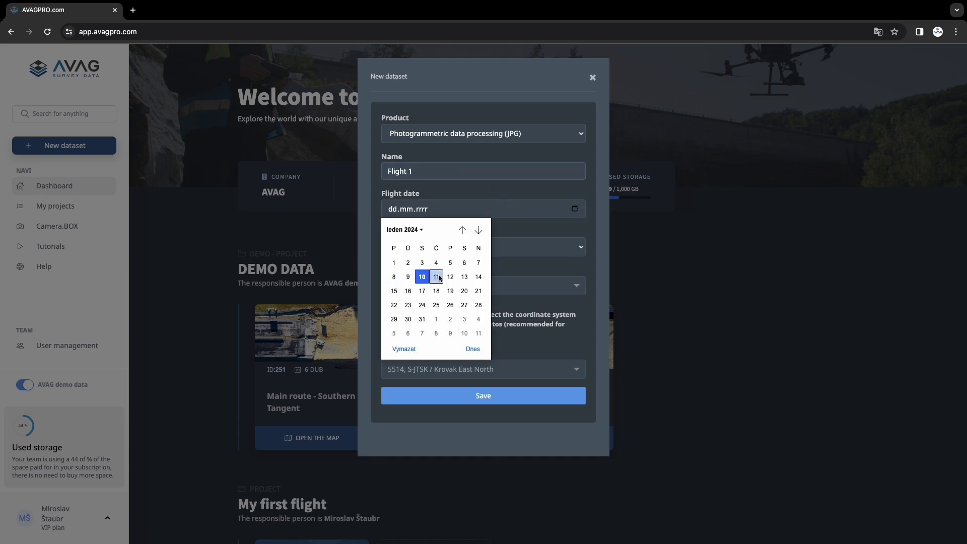
pyautogui.click(451, 264)
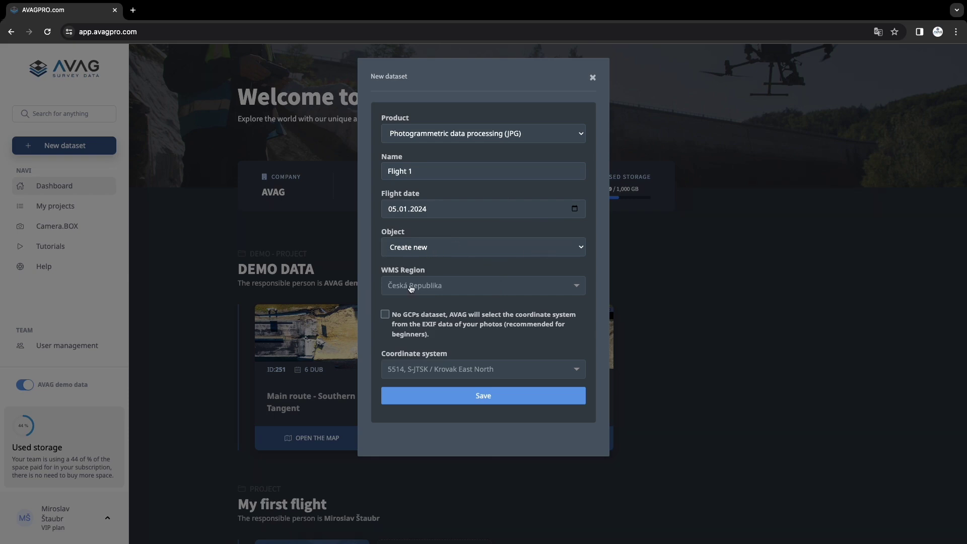
# Step: Choose Česká Republika as the WMS region, enable the No GCPs dataset option and save the dataset
pyautogui.click(460, 288)
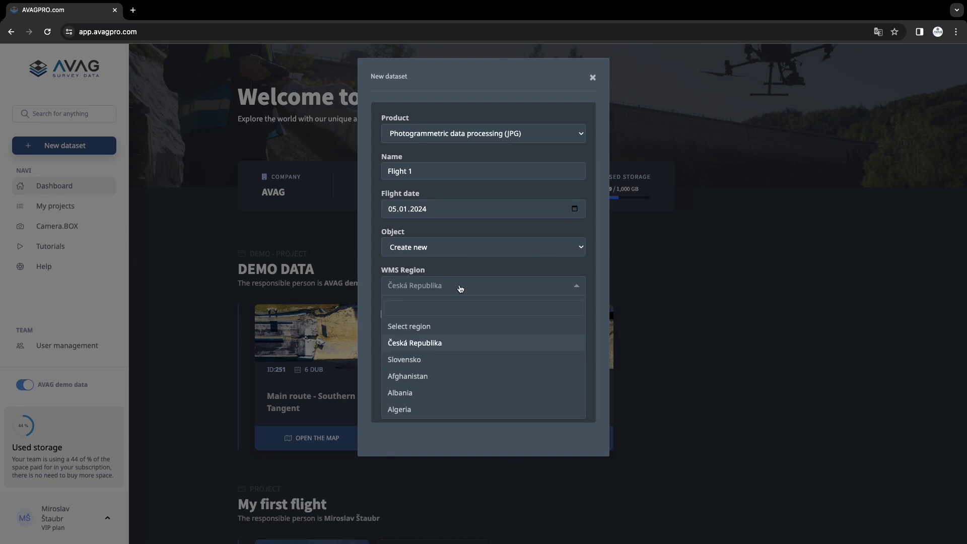
pyautogui.write('česk')
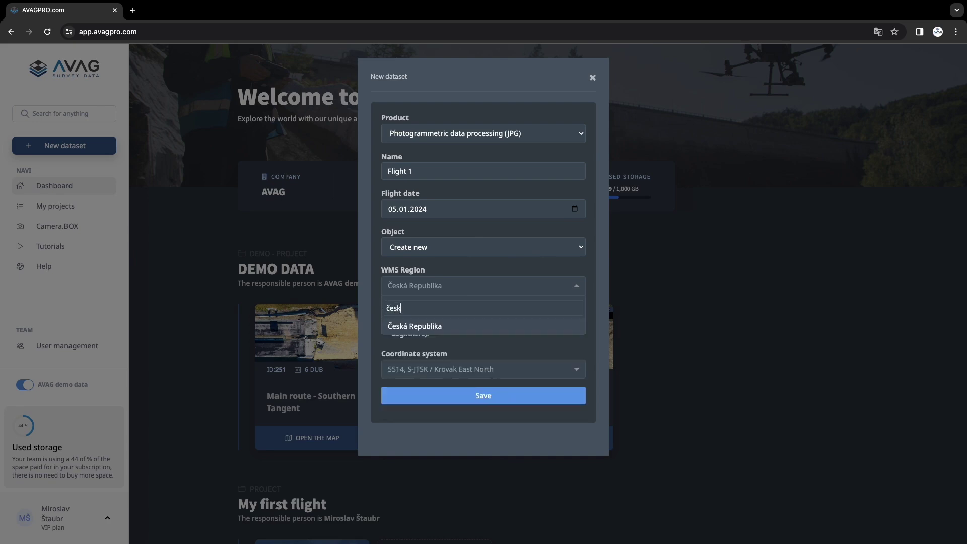
pyautogui.click(429, 328)
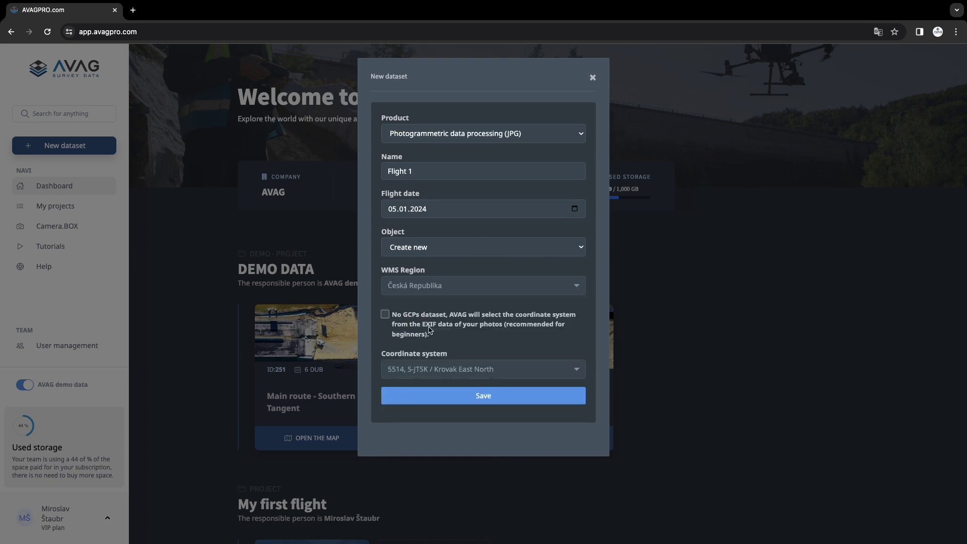
pyautogui.click(386, 315)
pyautogui.click(483, 399)
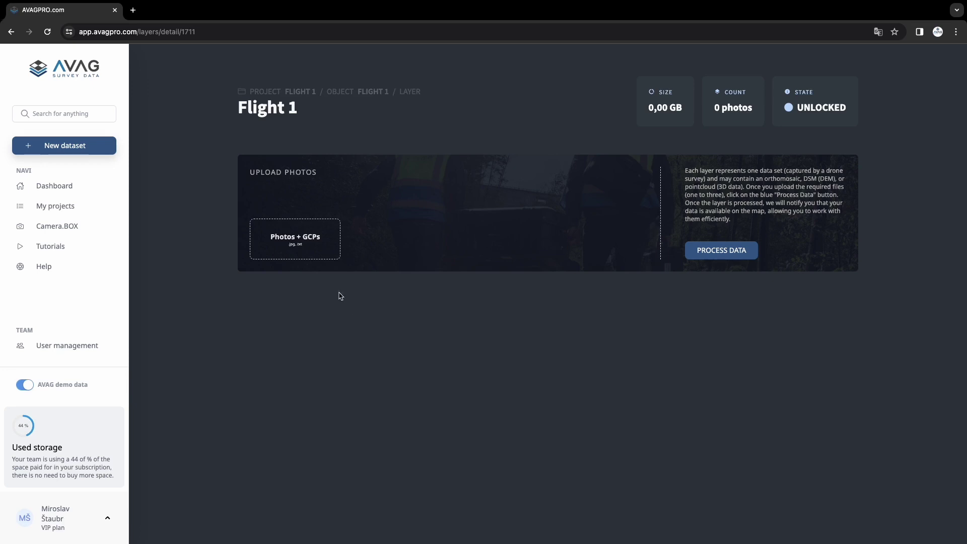
# Step: Select all the JPG images in the dataset photos folder for upload to the Flight 1 layer
pyautogui.click(289, 246)
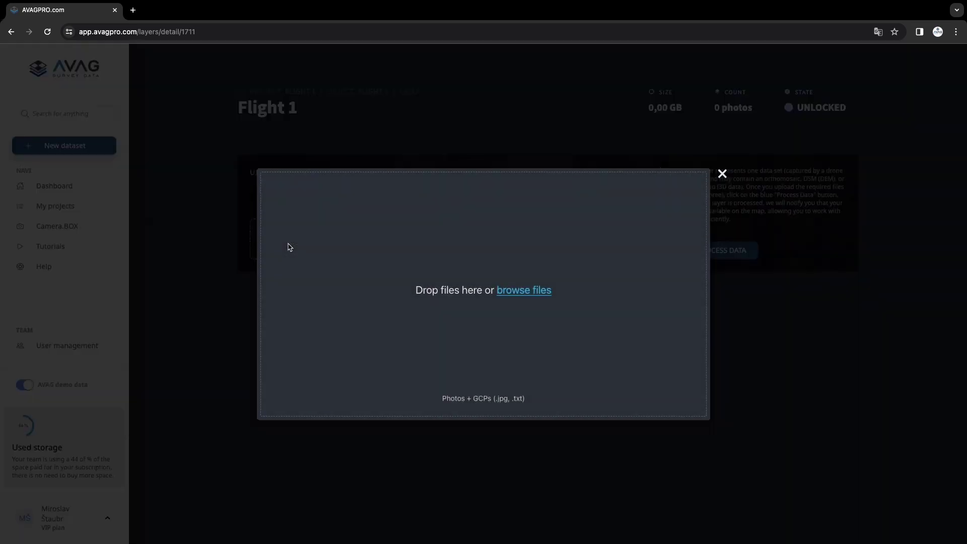
pyautogui.click(518, 294)
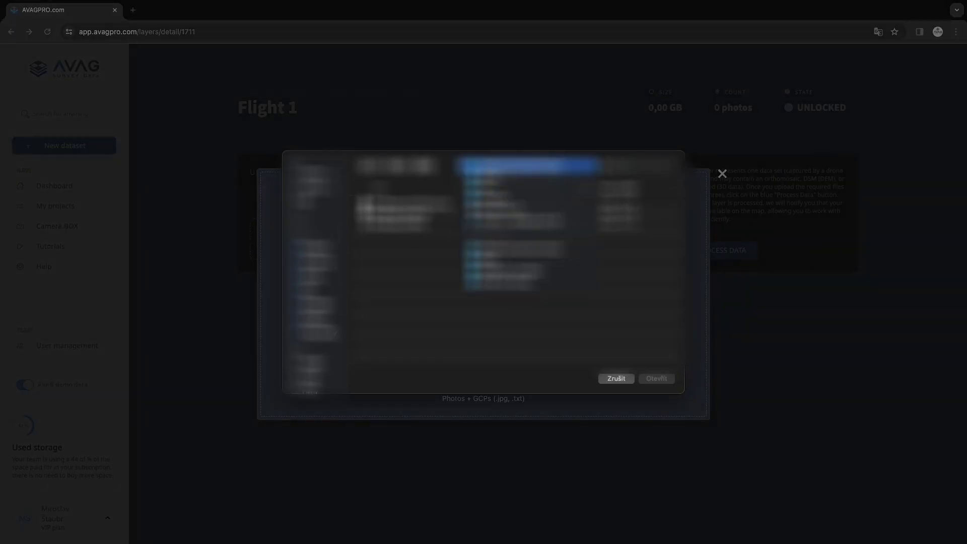
pyautogui.click(529, 176)
pyautogui.doubleClick(529, 176)
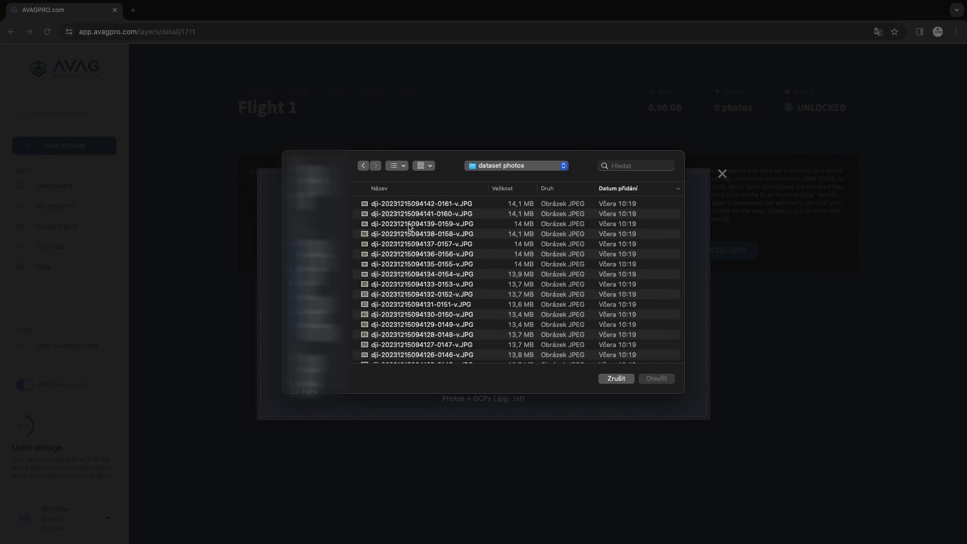
pyautogui.click(412, 205)
pyautogui.press('super+a')
pyautogui.click(656, 380)
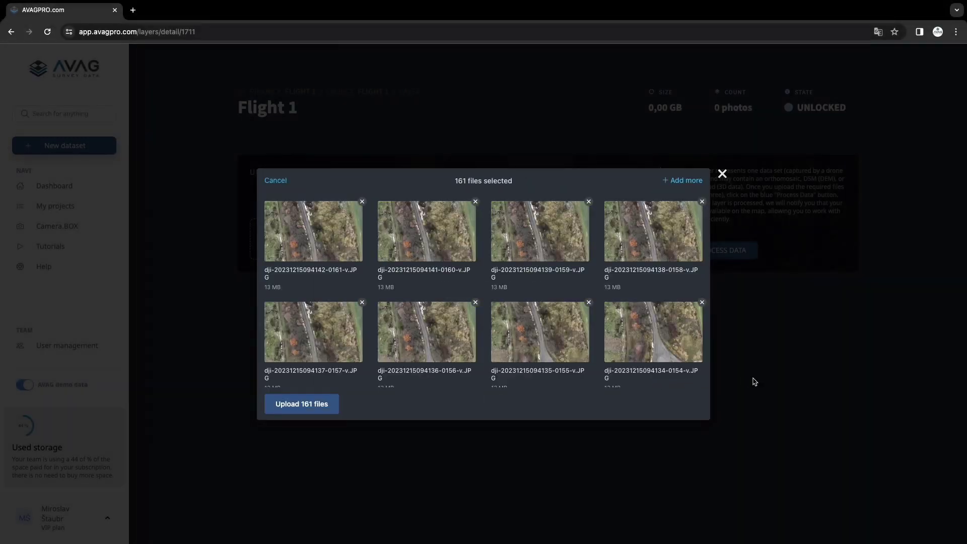
# Step: Upload the selected photos, close the finished upload and start processing the Flight 1 data
pyautogui.scroll(-5, 369, 363)
pyautogui.click(302, 404)
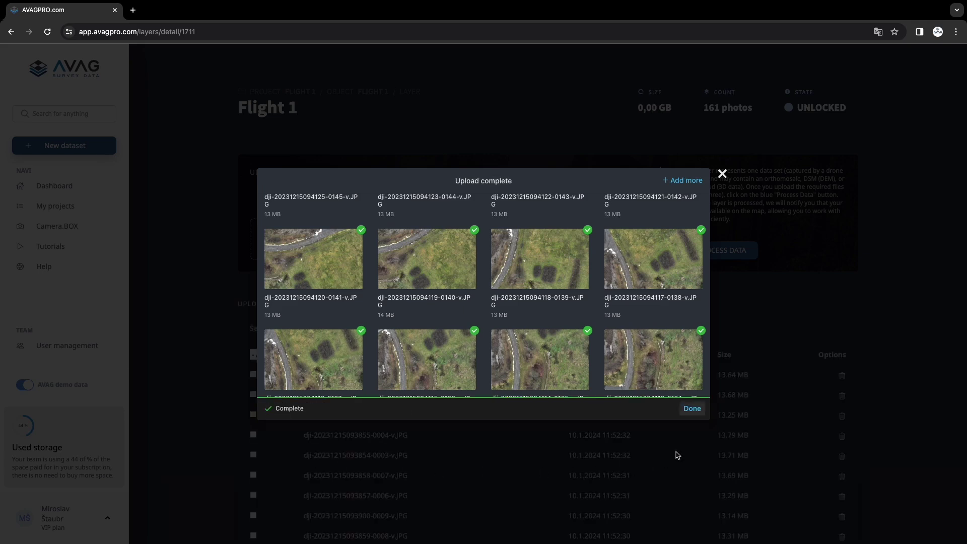
pyautogui.click(693, 409)
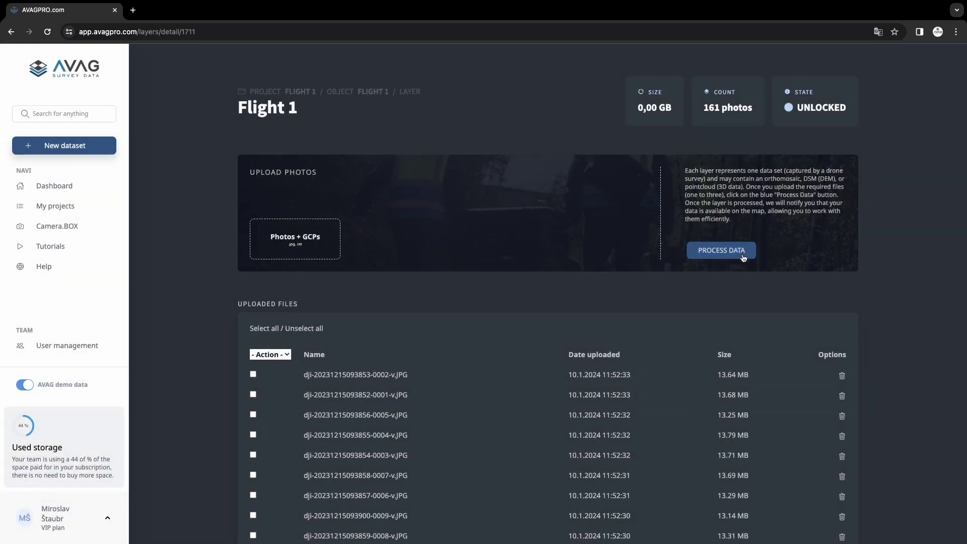
pyautogui.click(720, 259)
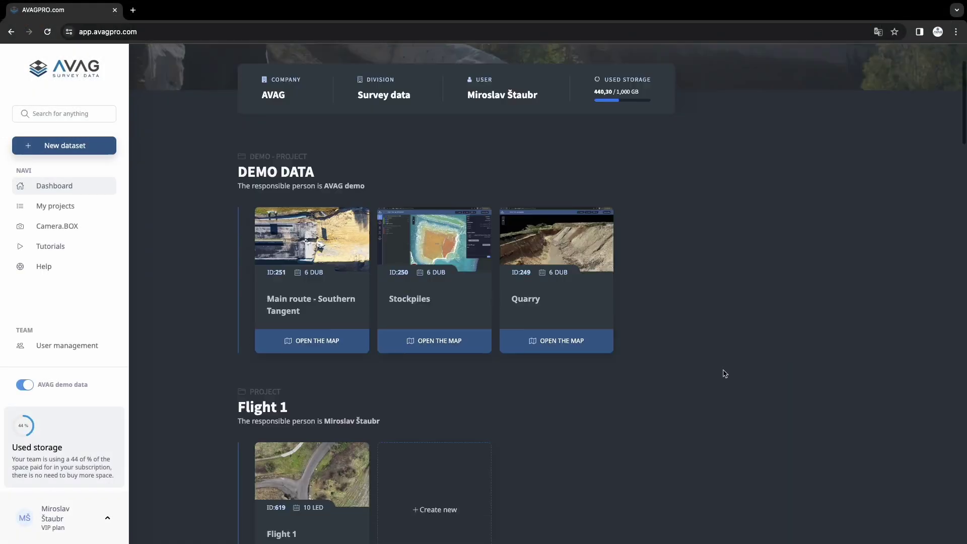
# Step: Open the map of the Flight 1 object and examine the orthophoto around the yellow machine up close
pyautogui.scroll(-4, 488, 237)
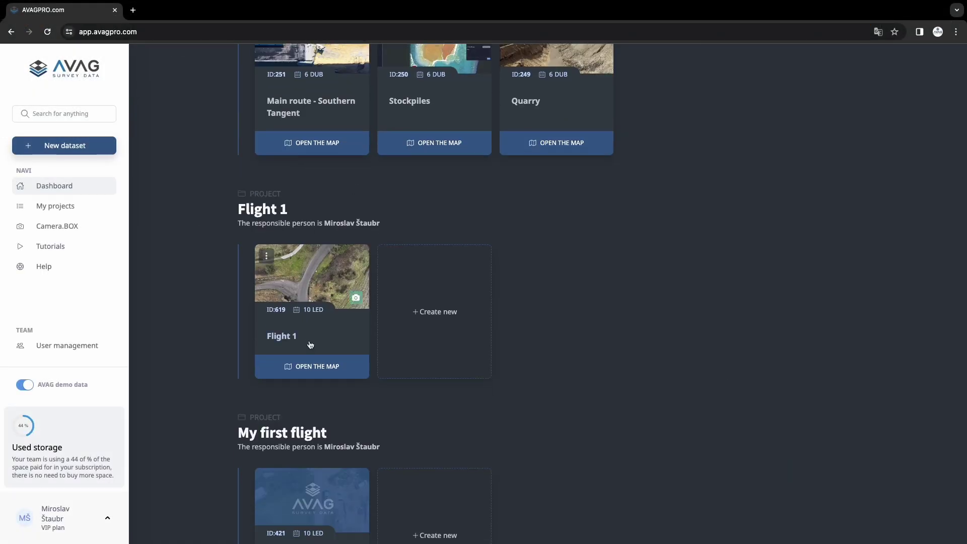
pyautogui.click(312, 368)
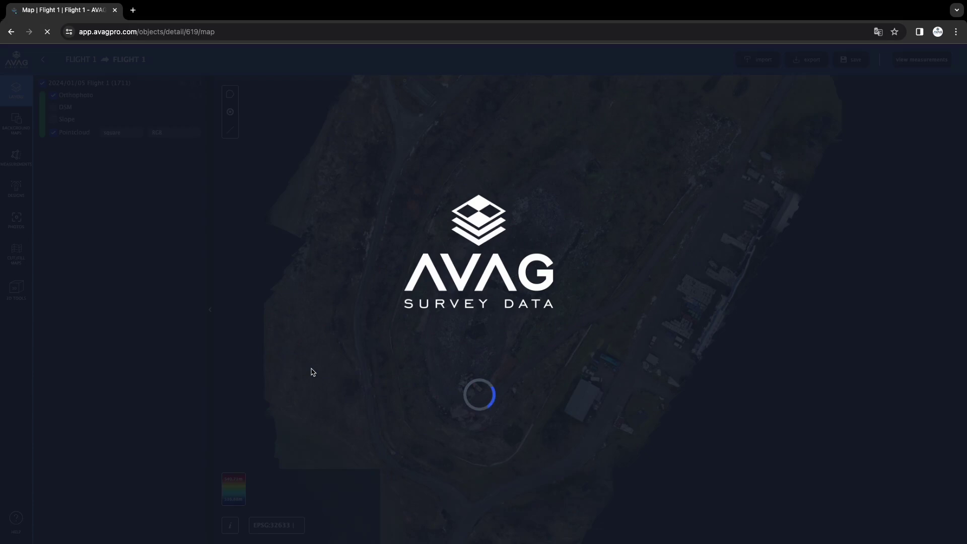
pyautogui.scroll(5, 478, 417)
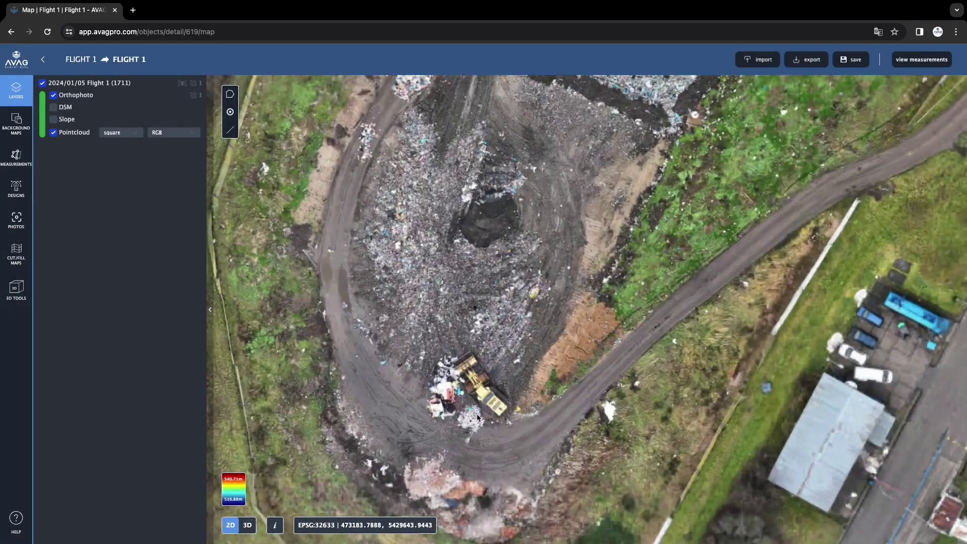
pyautogui.scroll(4, 478, 417)
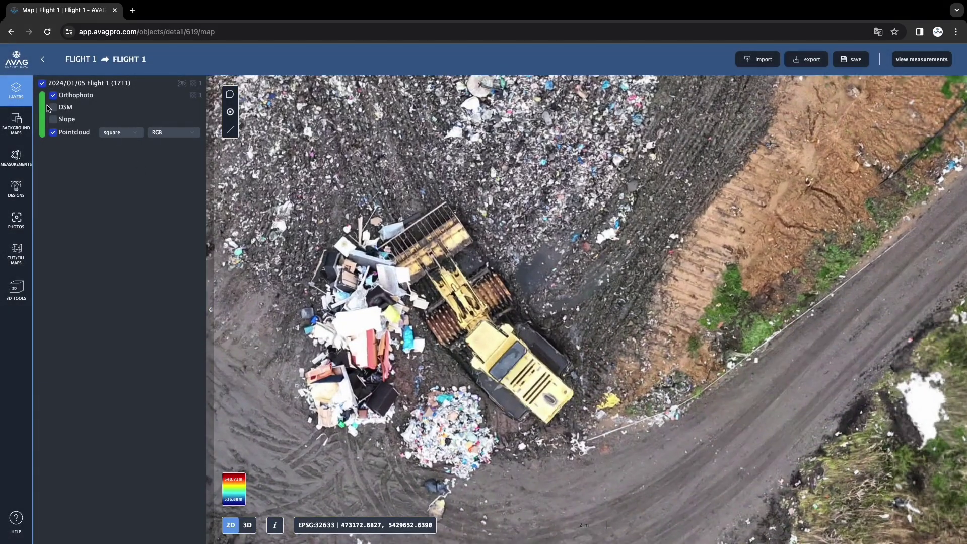
# Step: Show the DSM and Slope layers of Flight 1 over the whole surveyed site
pyautogui.click(54, 107)
pyautogui.click(53, 120)
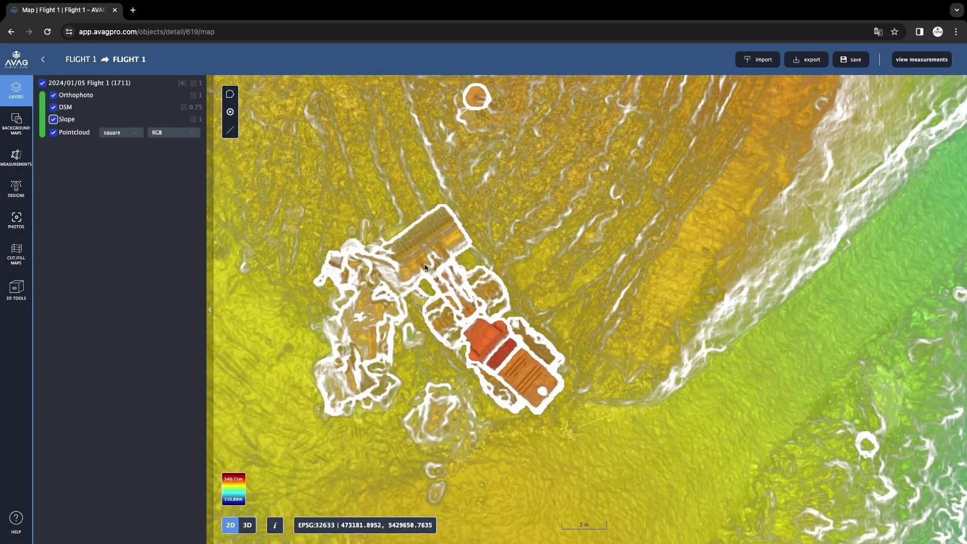
pyautogui.scroll(-8, 425, 267)
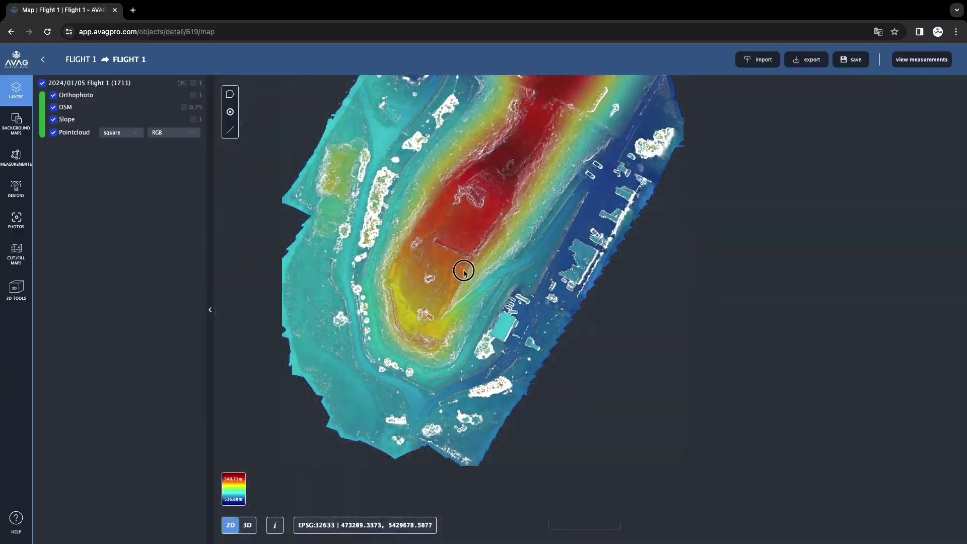
# Step: Switch the map to 3D and examine the point cloud of the site from different angles
pyautogui.click(248, 525)
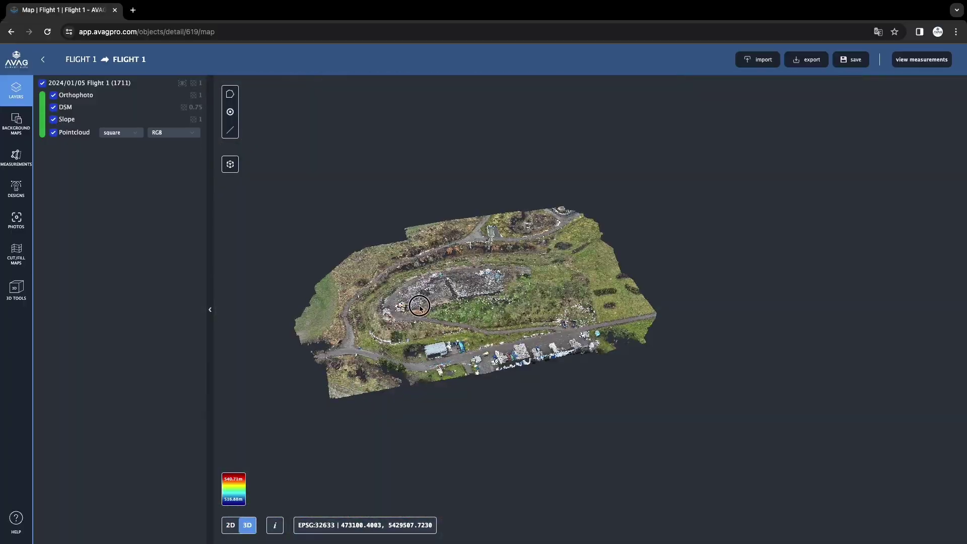
pyautogui.scroll(10, 419, 306)
pyautogui.scroll(-5, 317, 291)
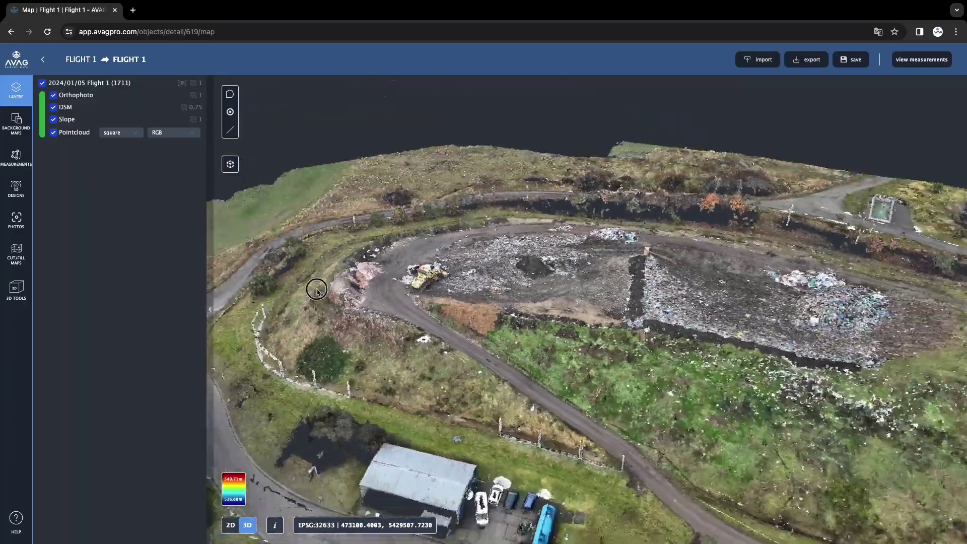
pyautogui.moveTo(317, 290); pyautogui.dragTo(358, 343)
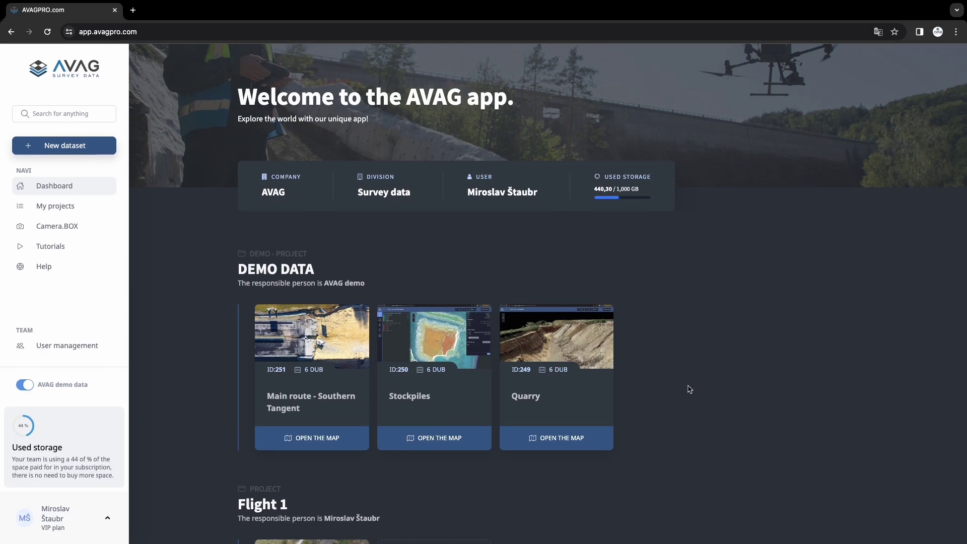
# Step: Start a new dataset with product Import GeoTIFF (ORTHO, DSM), LAS (POINTCLOUD), named Flight 2, with flight date 08.01.2024
pyautogui.click(63, 147)
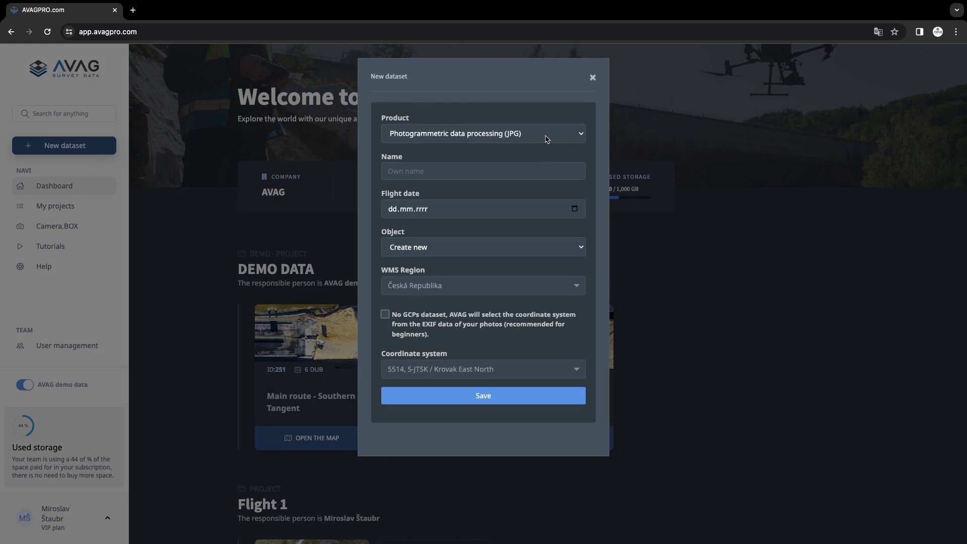
pyautogui.click(546, 139)
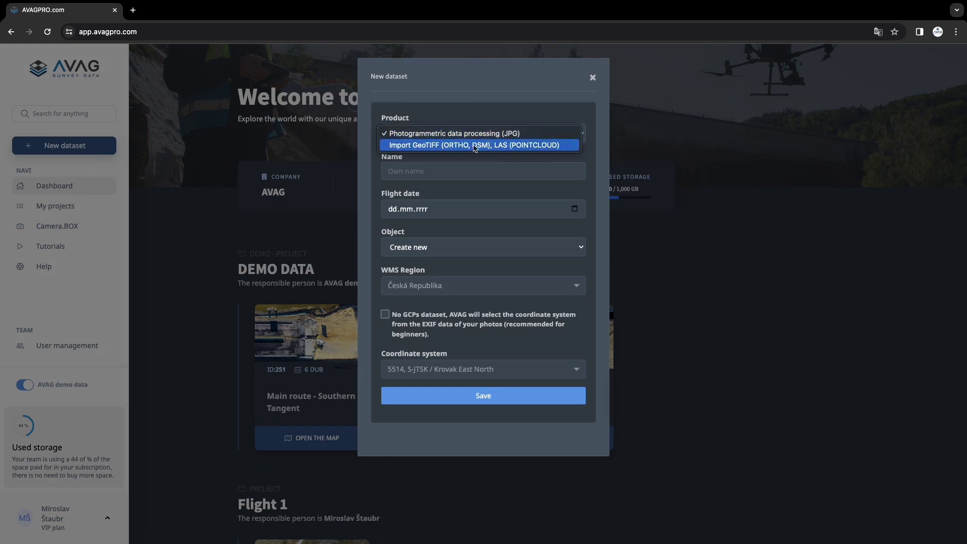
pyautogui.click(545, 146)
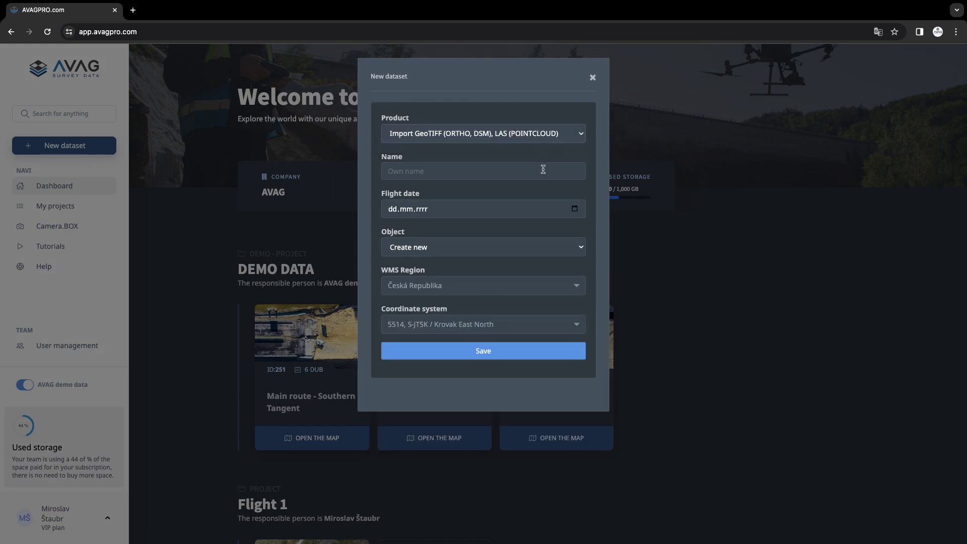
pyautogui.write('Fli')
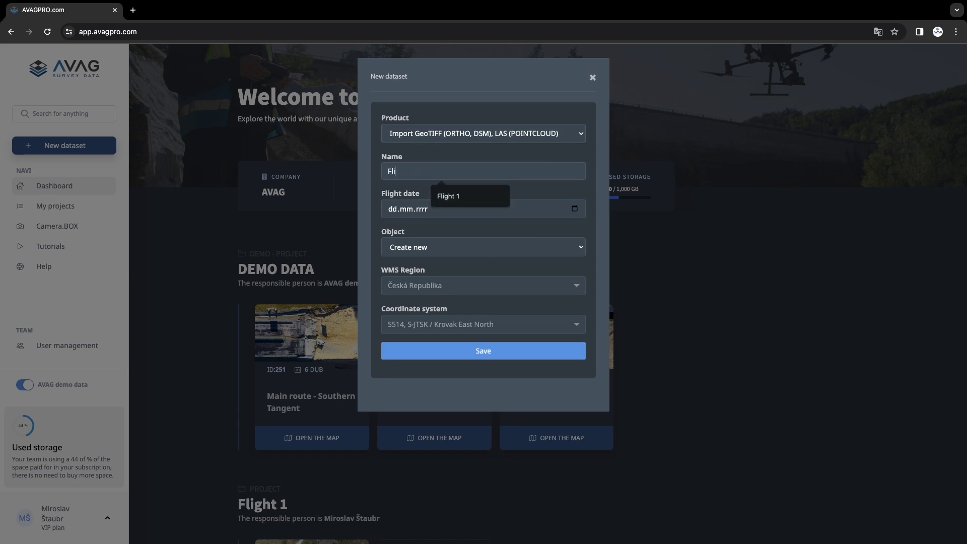
pyautogui.write('ght 2')
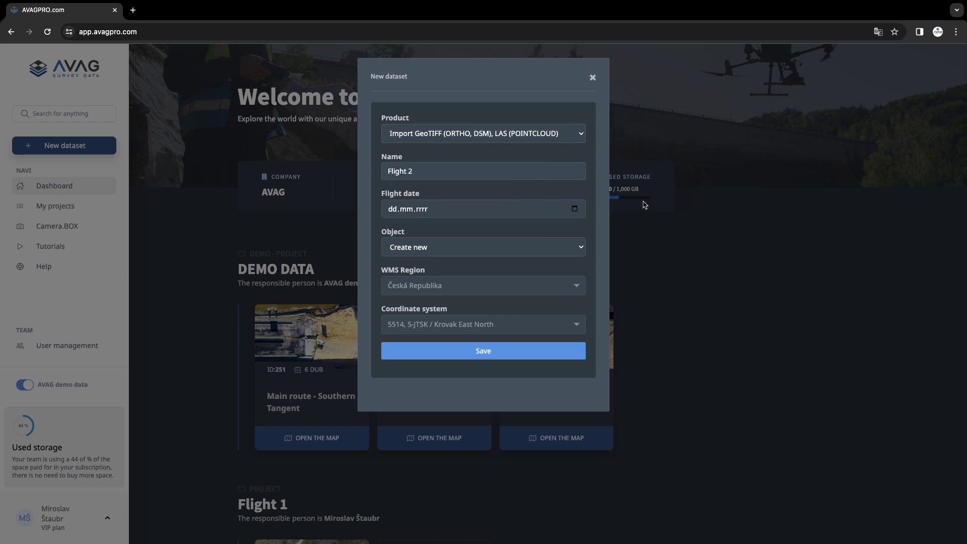
pyautogui.click(577, 209)
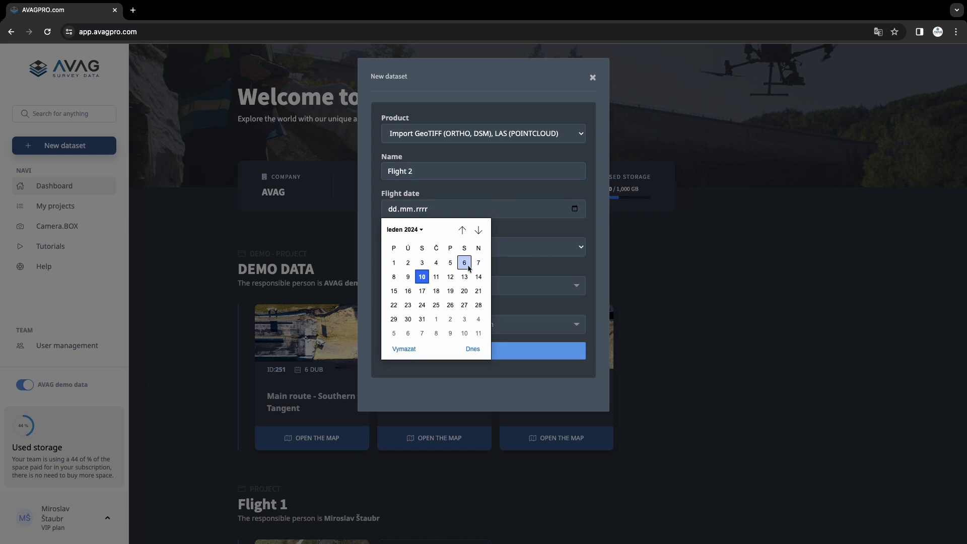
pyautogui.click(396, 279)
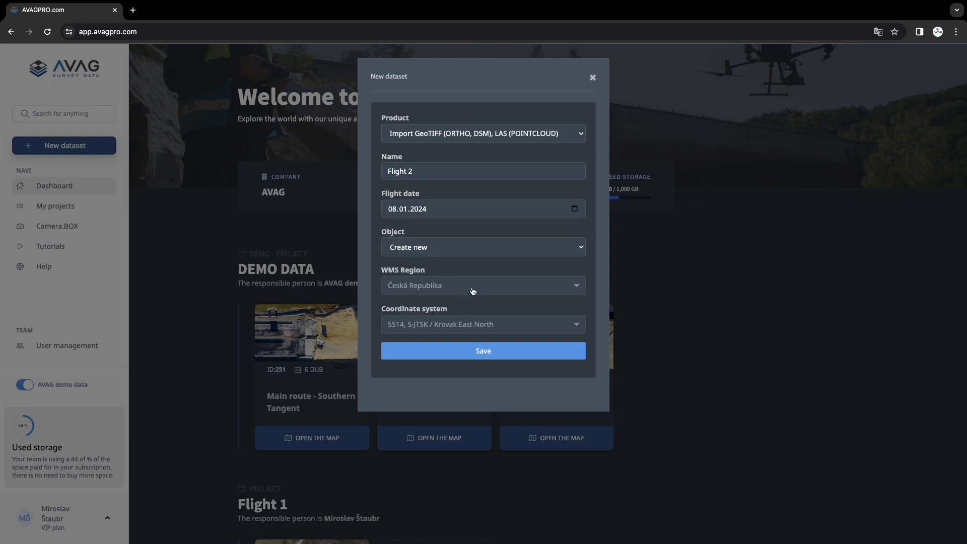
# Step: Set the WMS region to Česká Republika and the coordinate system to 5514, S-JTSK / Krovak East North, and save the dataset
pyautogui.click(473, 292)
pyautogui.write('česk')
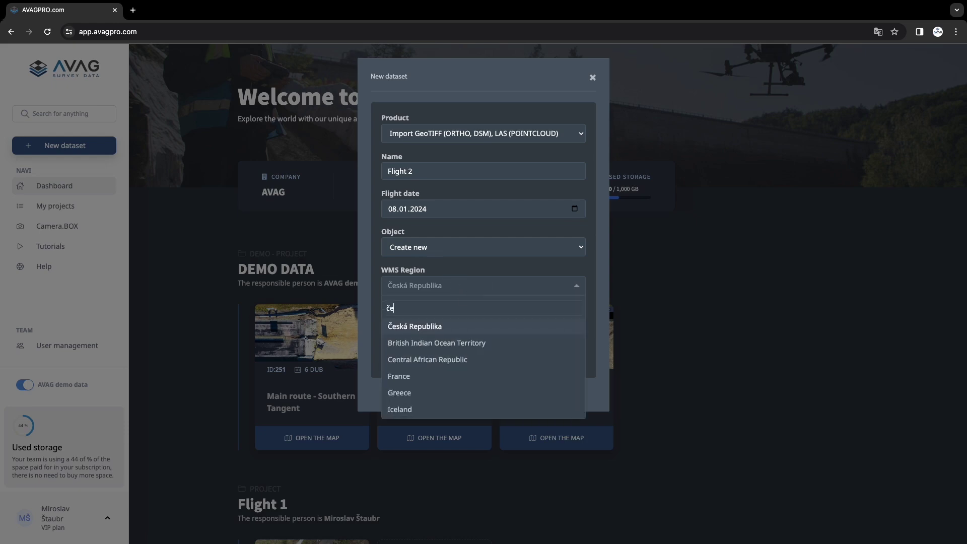
pyautogui.click(418, 328)
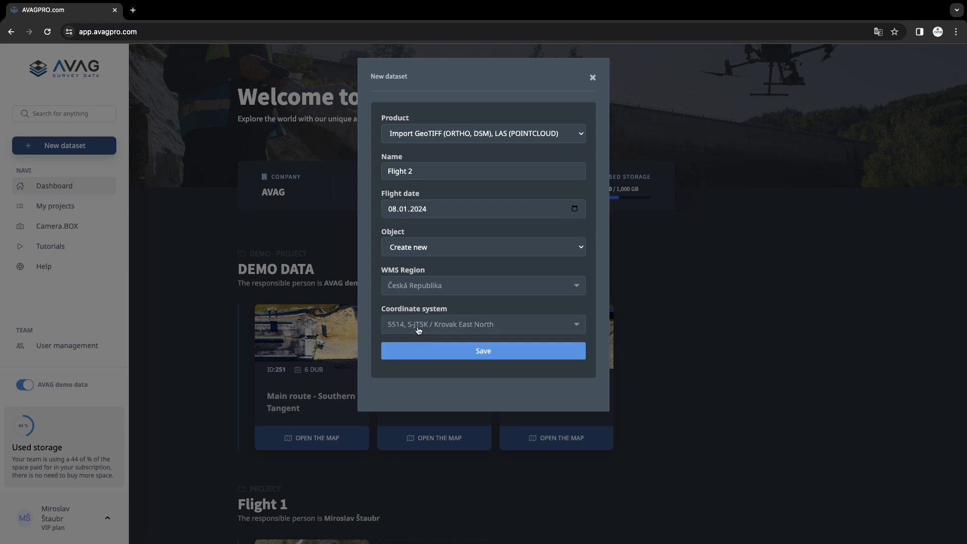
pyautogui.click(527, 328)
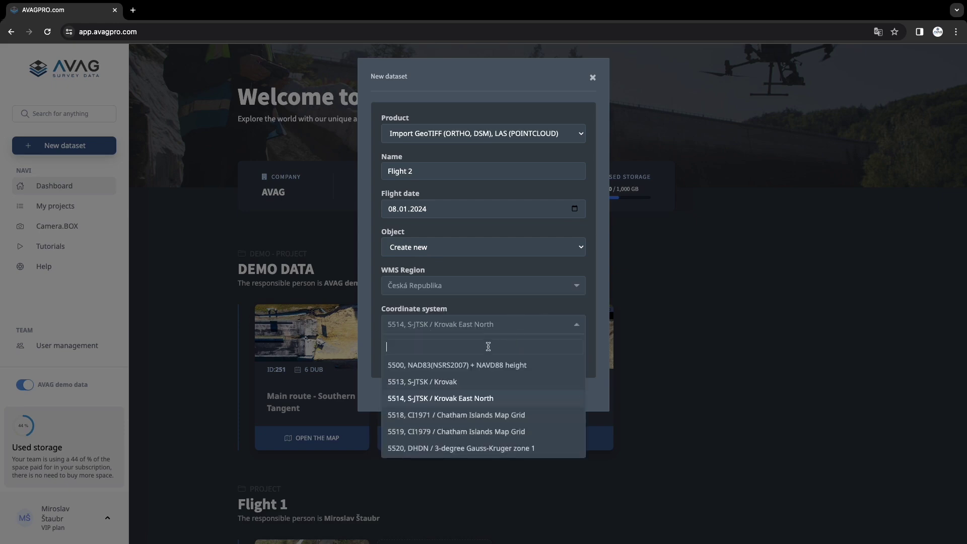
pyautogui.write('5514')
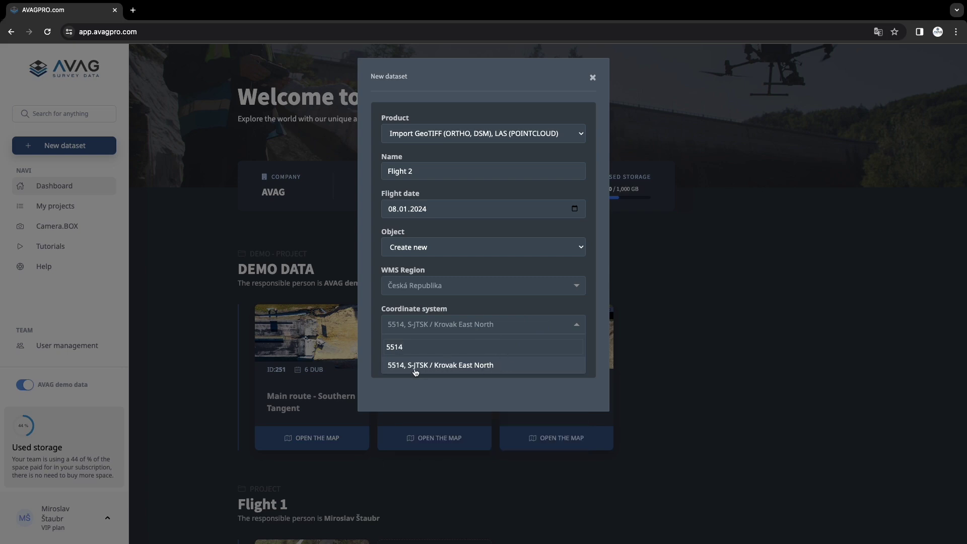
pyautogui.click(445, 367)
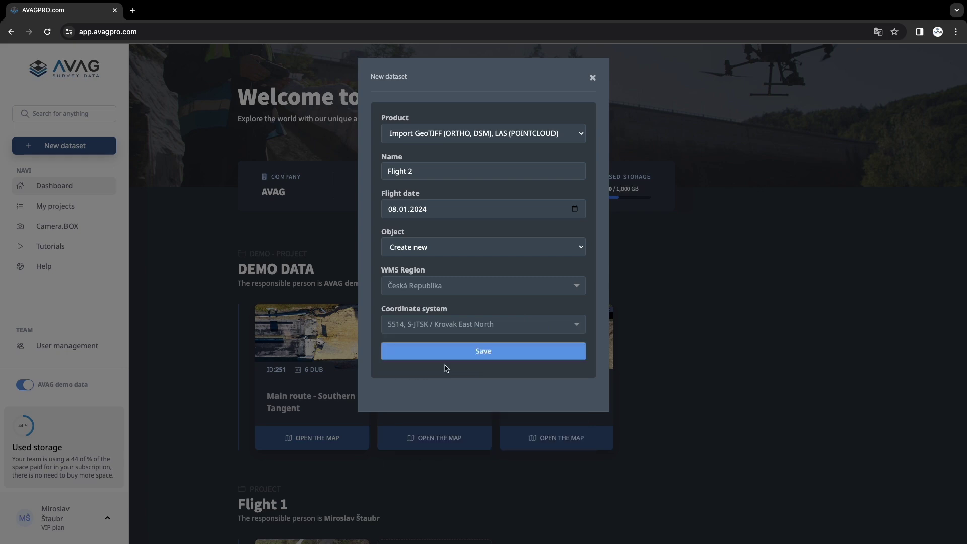
pyautogui.click(459, 354)
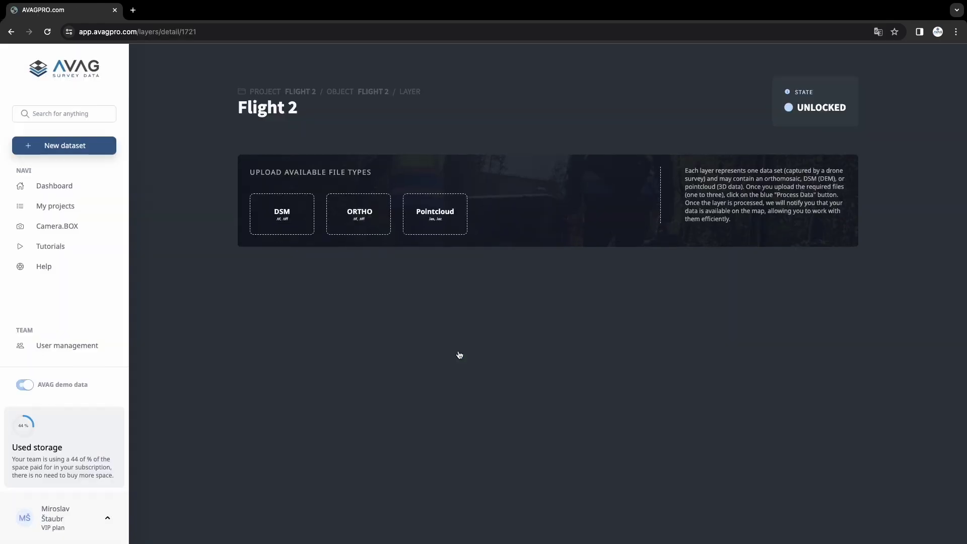
# Step: Upload Stockpile_DSM.tif from the processed dataset outputs folder as the DSM file of Flight 2
pyautogui.click(268, 223)
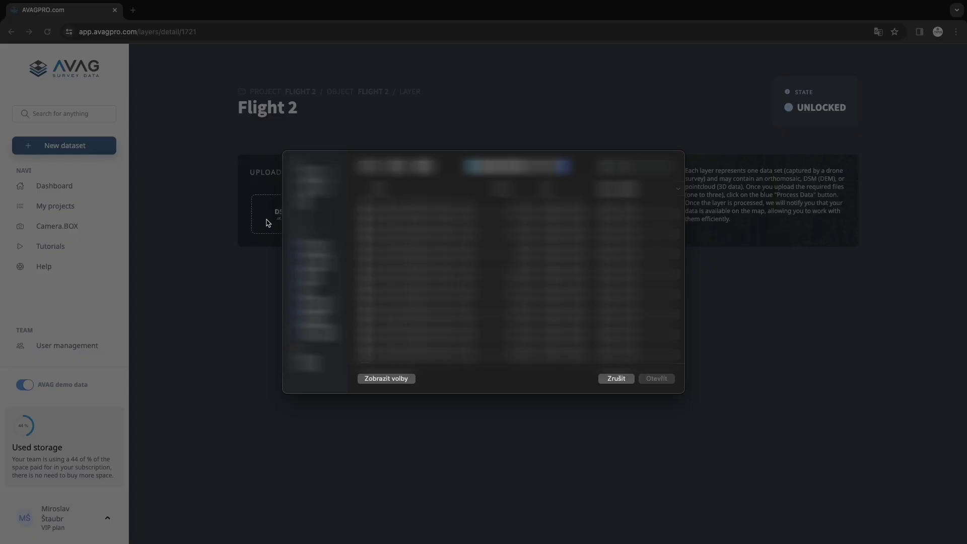
pyautogui.click(517, 166)
pyautogui.click(315, 274)
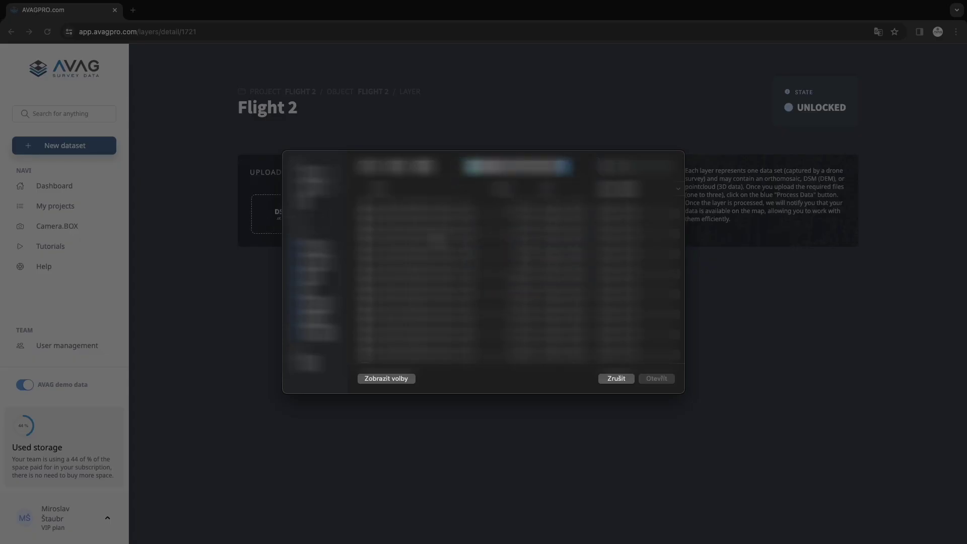
pyautogui.doubleClick(396, 227)
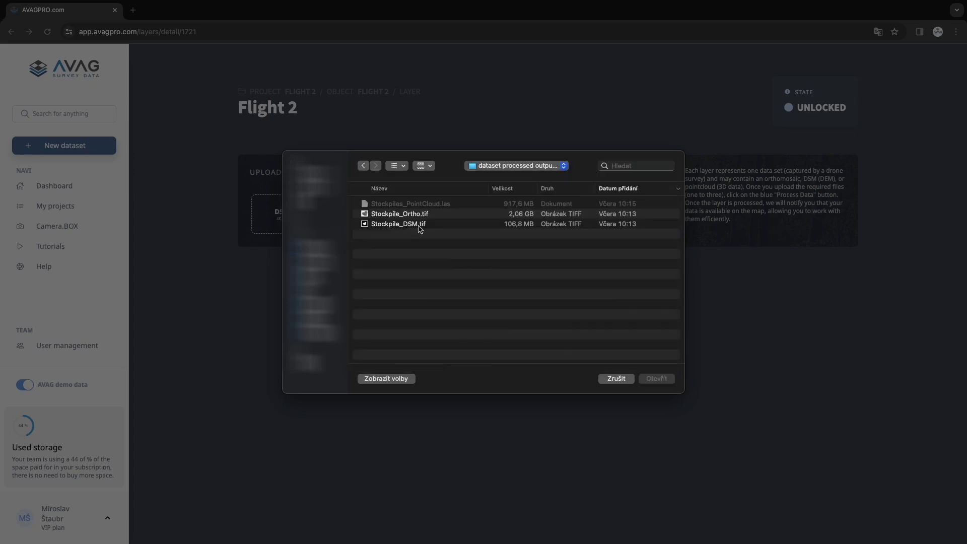
pyautogui.click(383, 226)
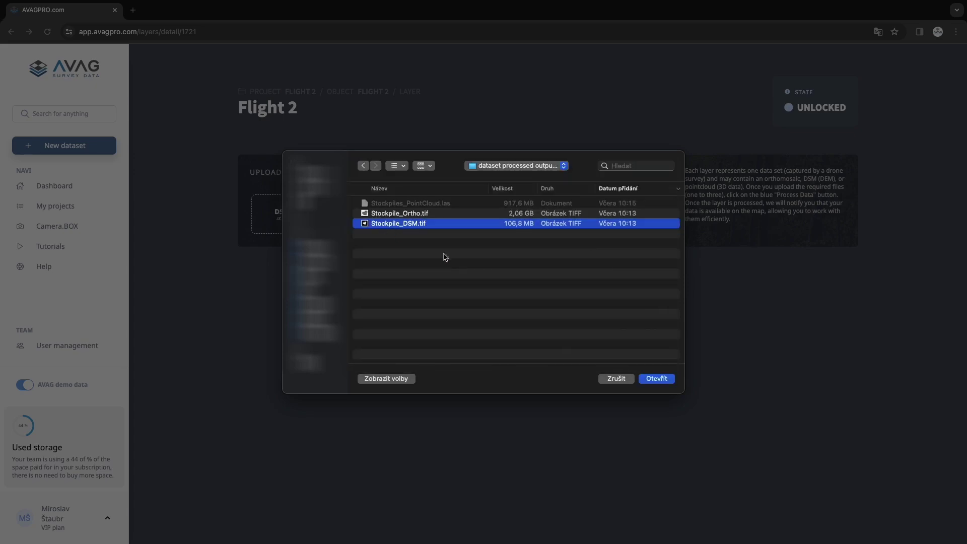
pyautogui.click(651, 379)
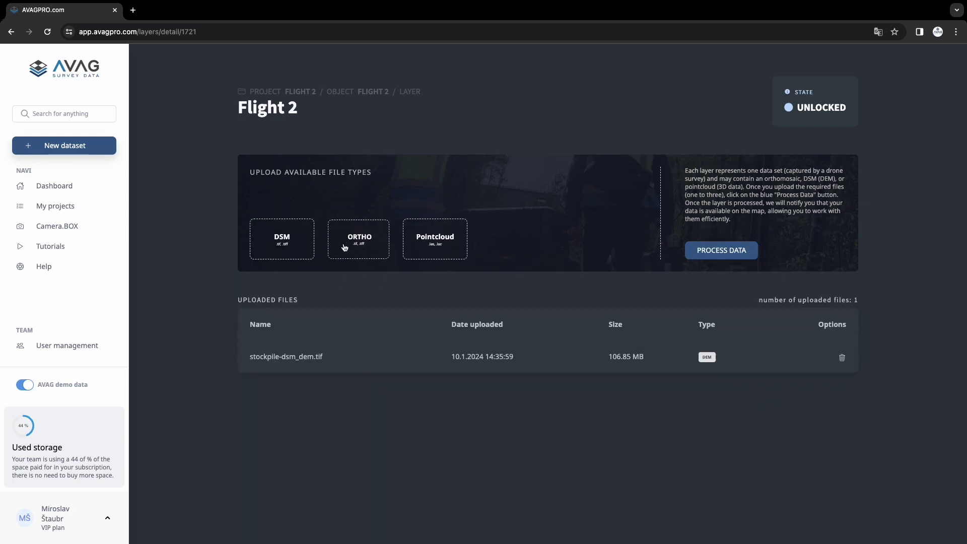
# Step: Upload Stockpile_Ortho.tif as the ORTHO file of Flight 2
pyautogui.click(344, 248)
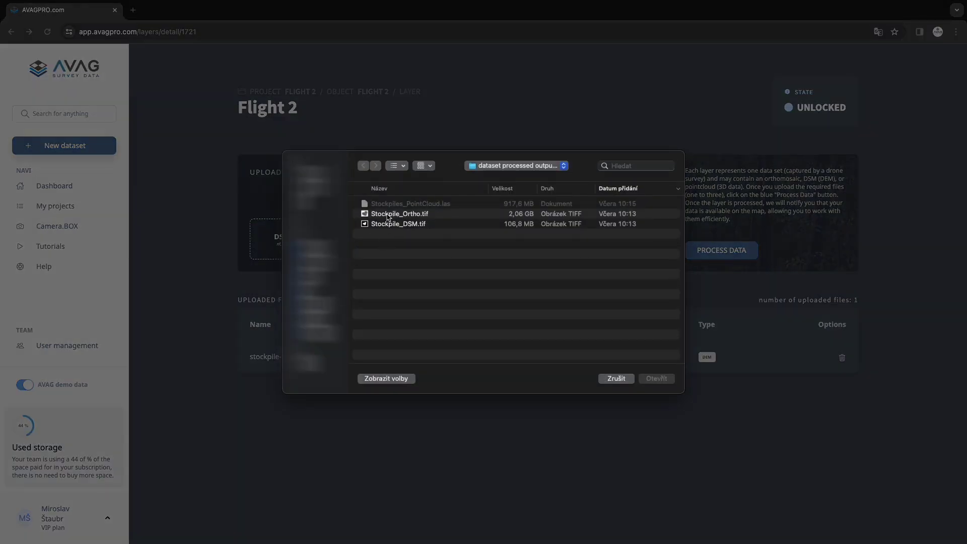
pyautogui.click(409, 215)
pyautogui.click(657, 379)
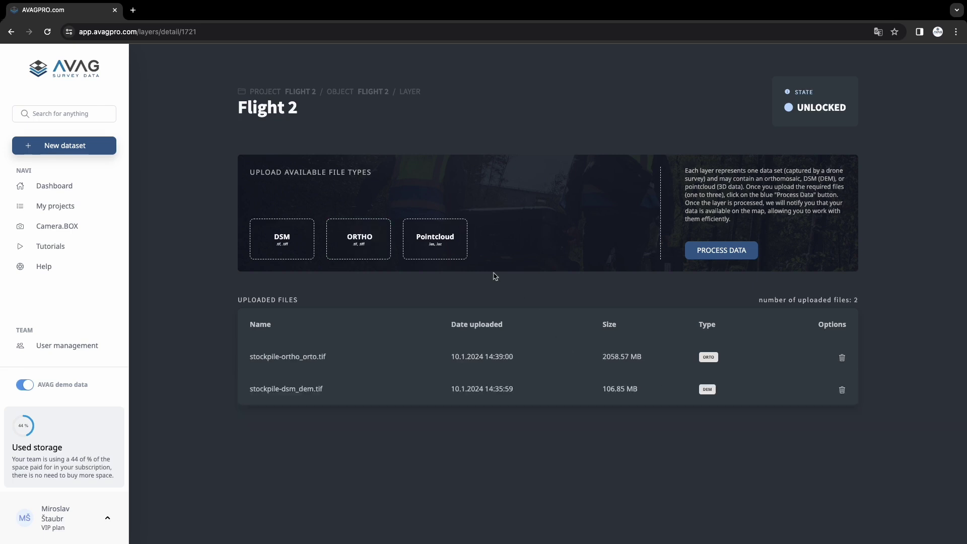
# Step: Upload Stockpiles_PointCloud.las as the Pointcloud file of Flight 2 and start processing the uploaded data
pyautogui.click(433, 241)
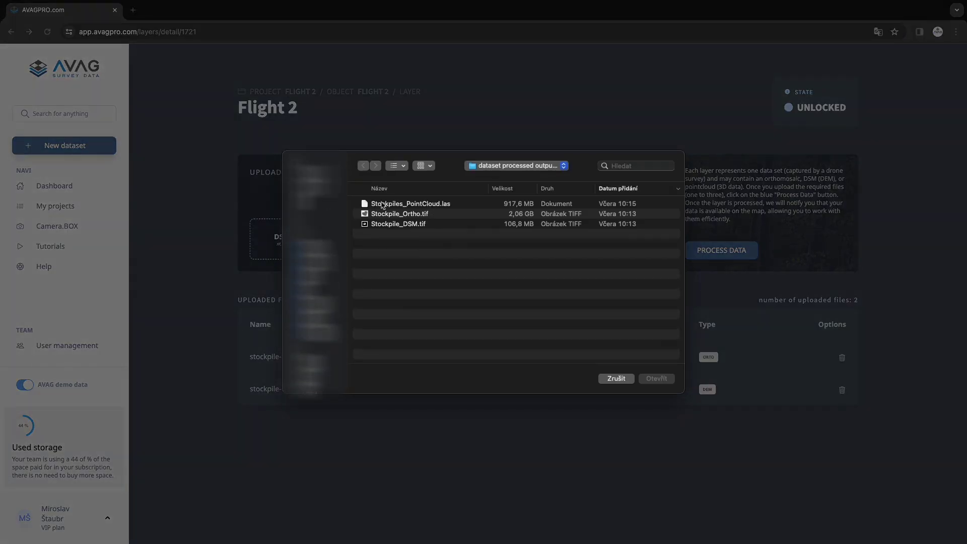
pyautogui.doubleClick(421, 205)
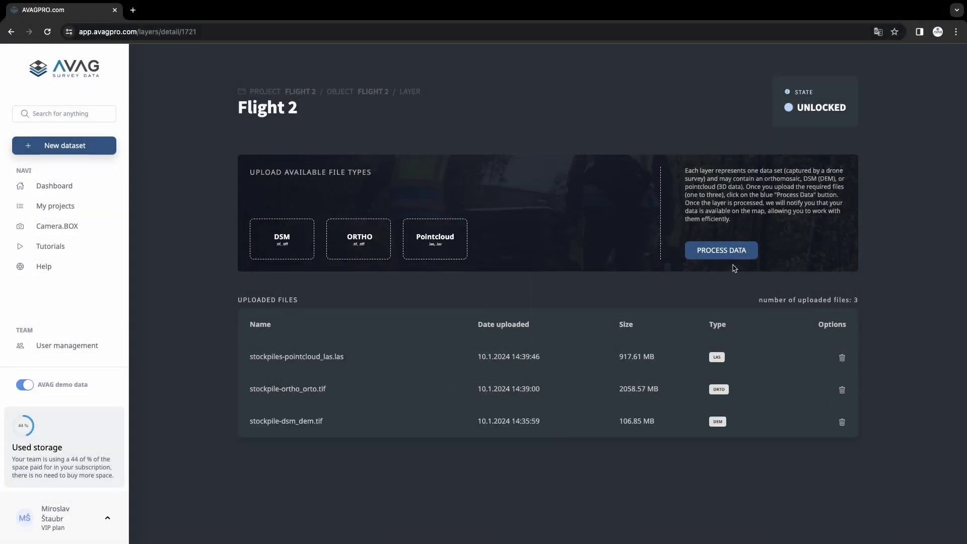
pyautogui.click(725, 257)
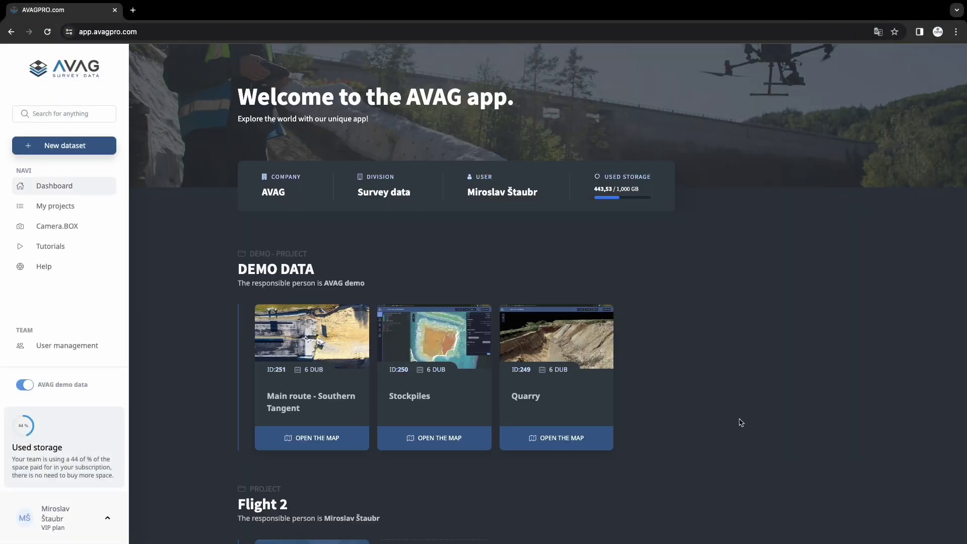
# Step: Open the map of the Flight 2 object and show its DSM and Slope layers over the stockpile
pyautogui.scroll(-5, 678, 421)
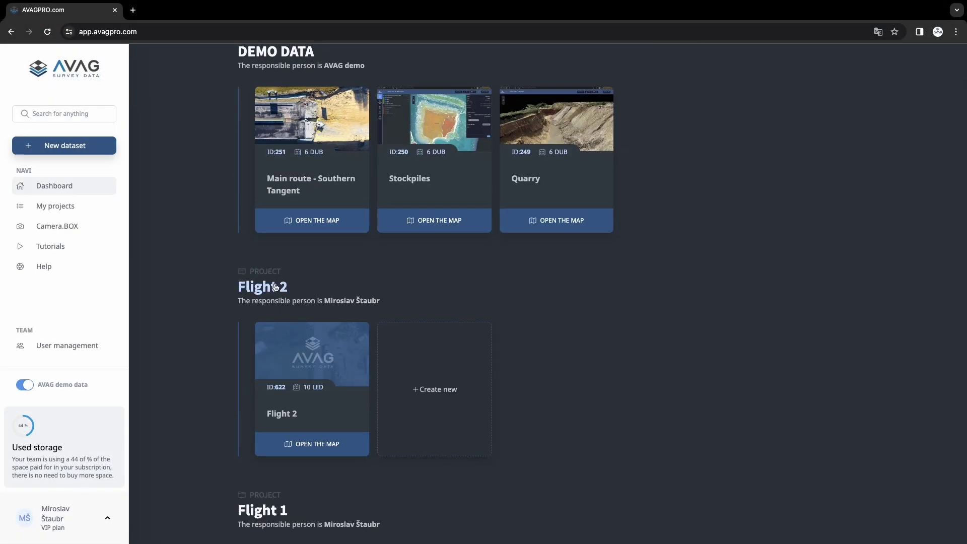
pyautogui.click(307, 444)
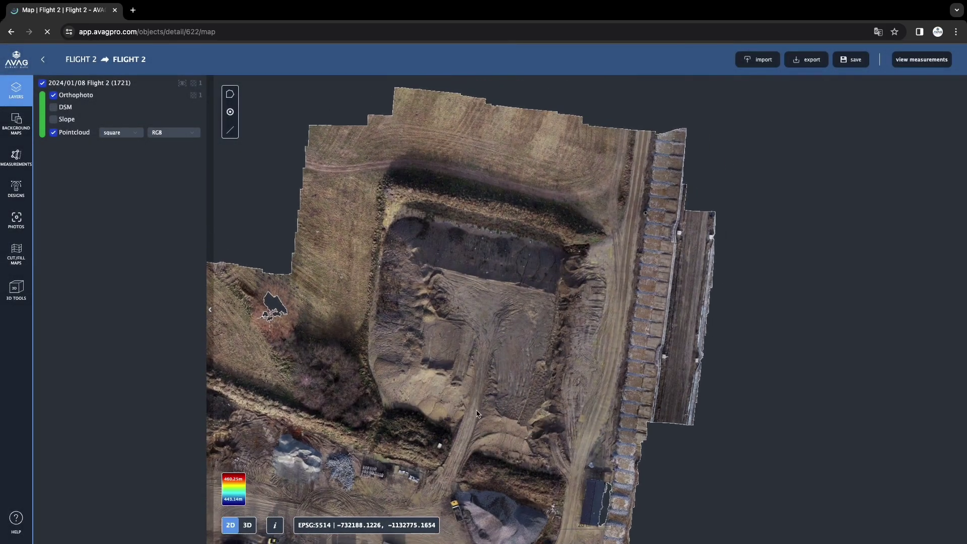
pyautogui.scroll(3, 482, 386)
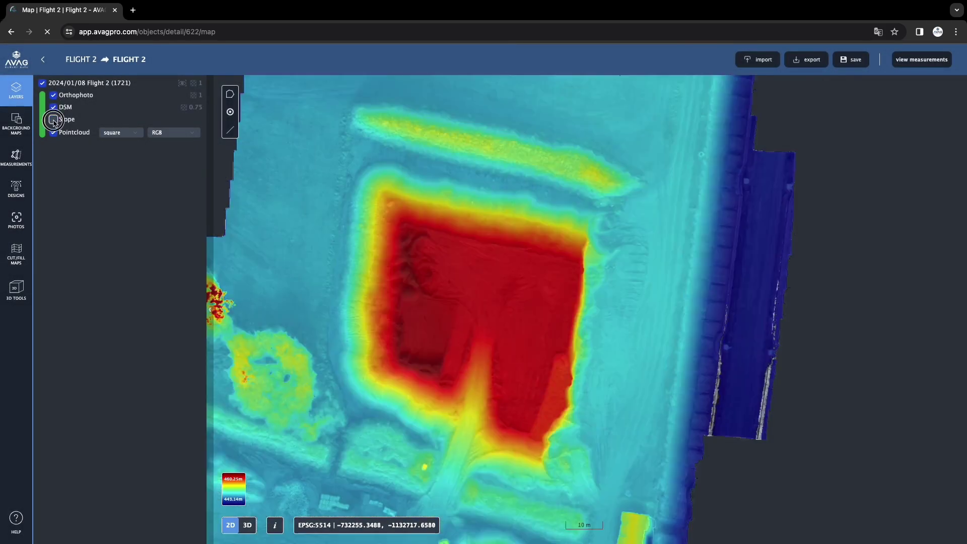
pyautogui.click(53, 119)
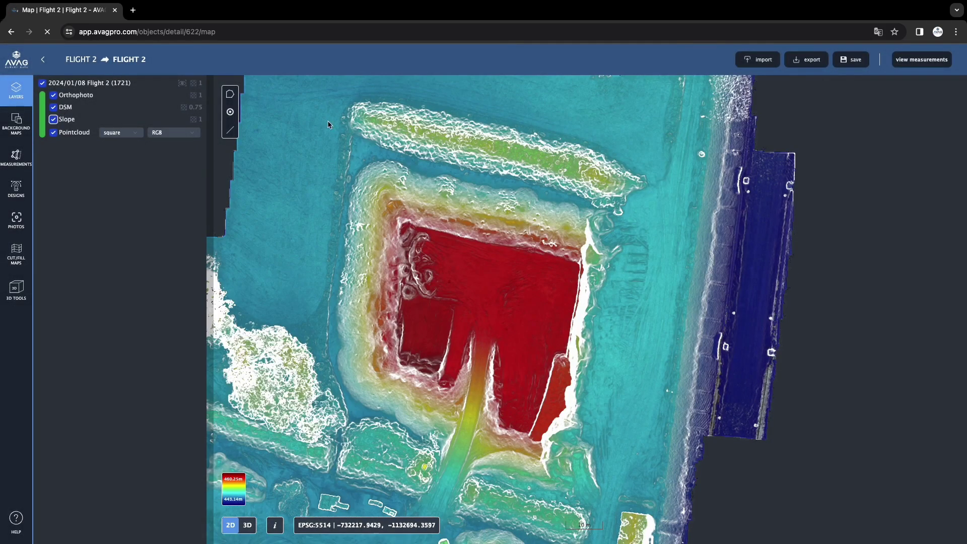
# Step: Draw a measurement polygon around the foot of the large stockpile, starting along its western edge
pyautogui.click(360, 155)
pyautogui.click(335, 344)
pyautogui.click(356, 407)
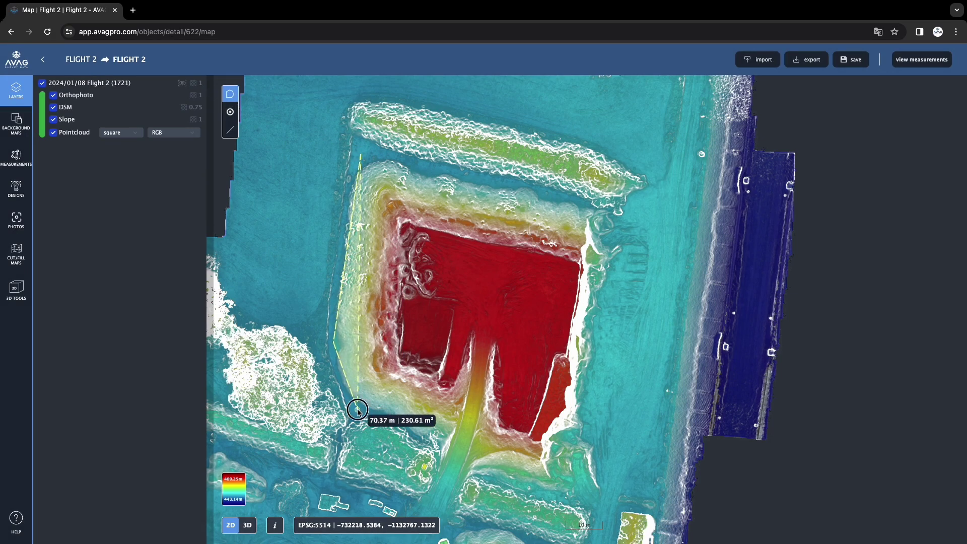